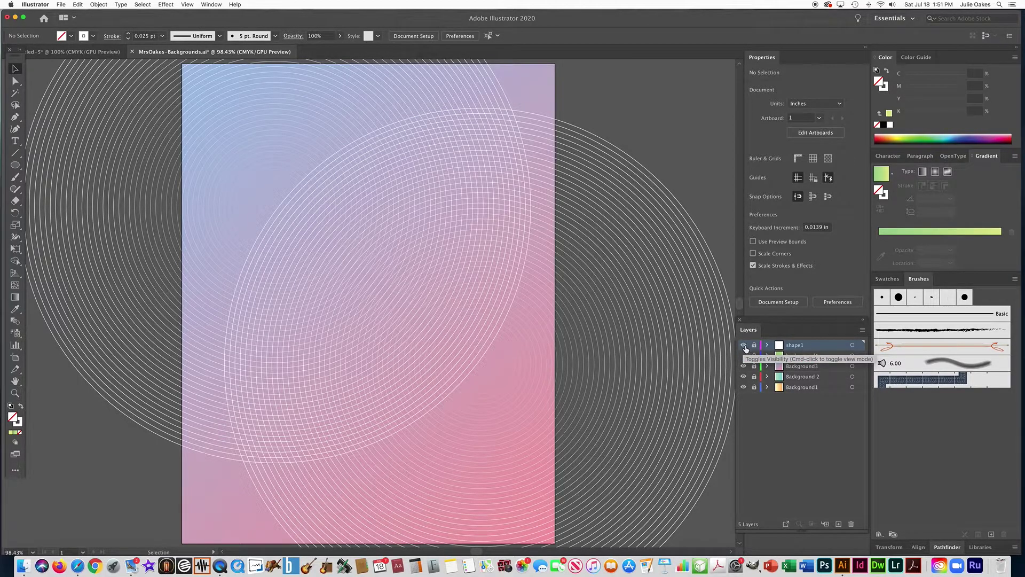
Hide the shape1 layer containing the concentric-circle artwork
left_click(744, 345)
left_click(744, 345)
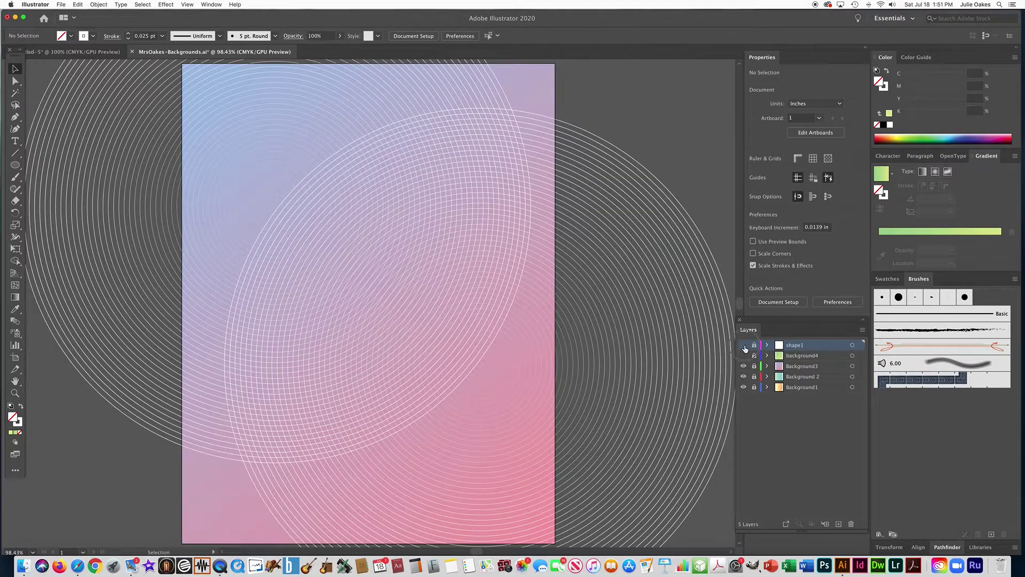
left_click(744, 346)
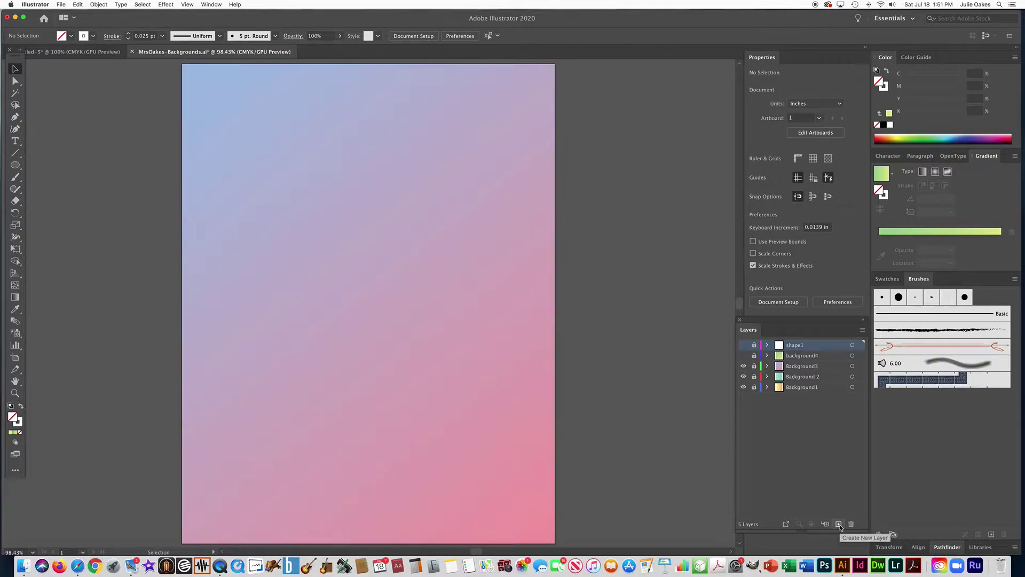
Add a new layer named Shape2 at the top of the layers list
left_click(863, 331)
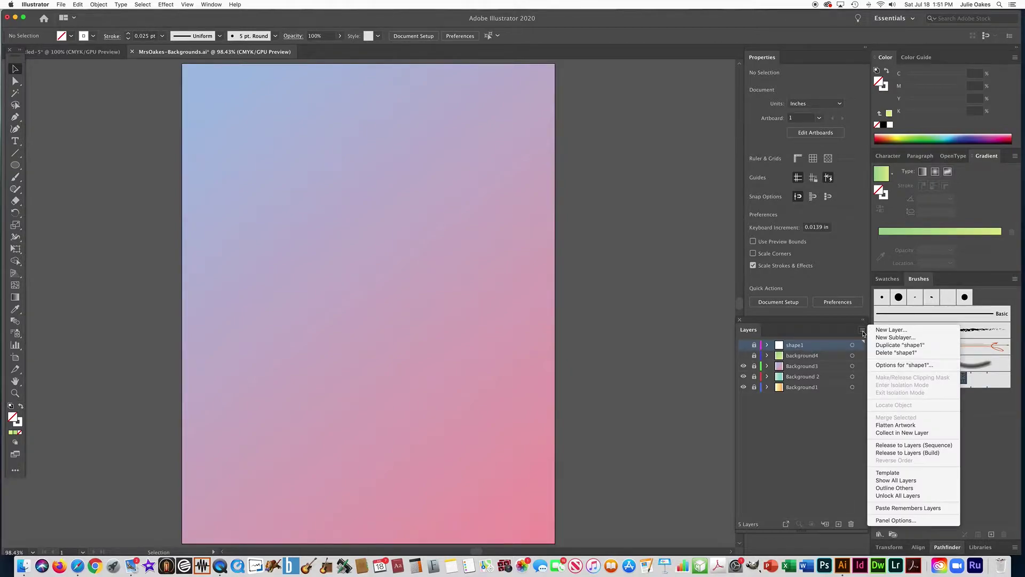
left_click(880, 332)
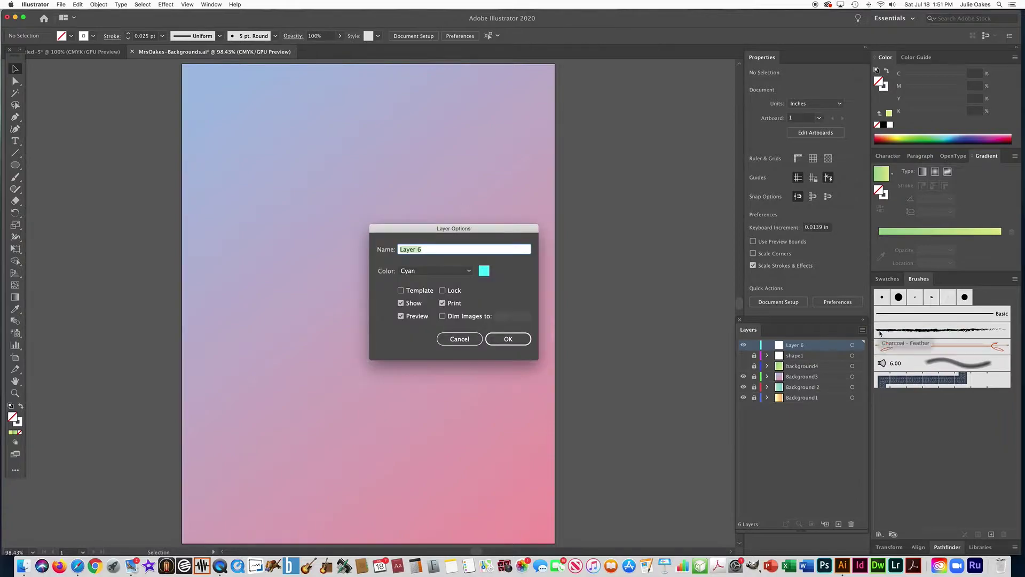
type("Shape2")
key("Return")
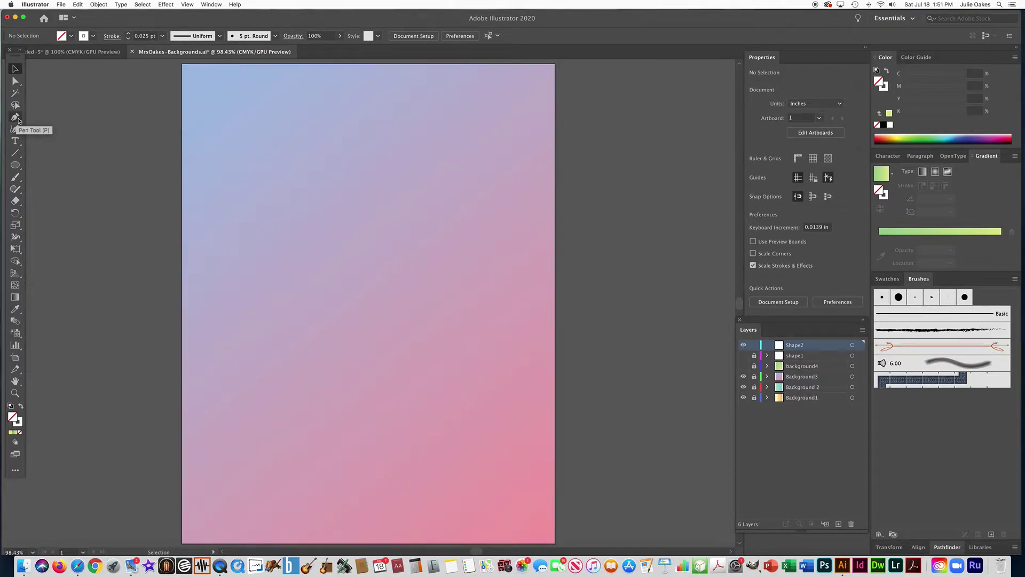
With the Pen tool, set the stroke weight to 0.5 pt and start a path left of the page
left_click(18, 121)
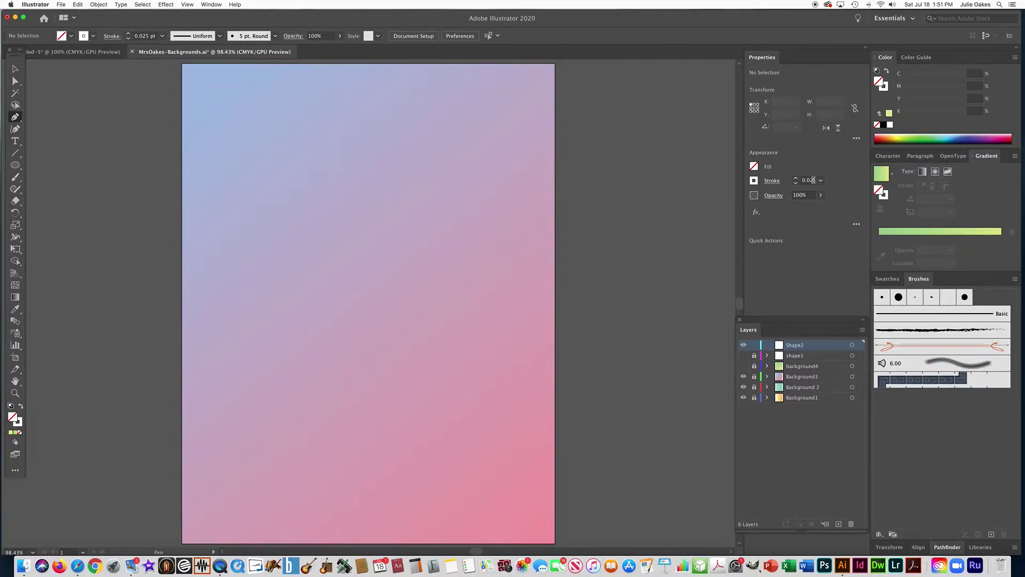
left_click(821, 180)
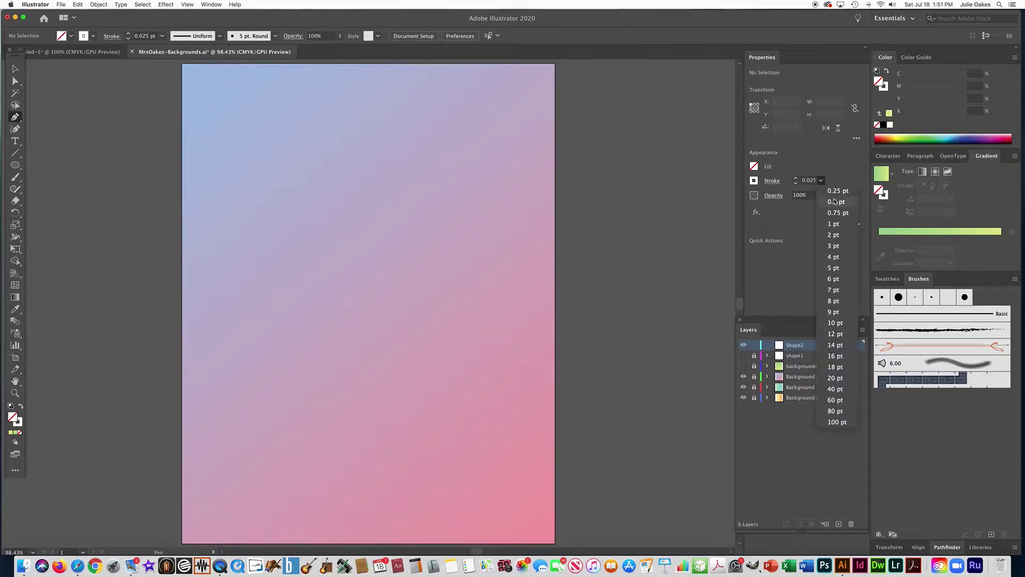
left_click(836, 201)
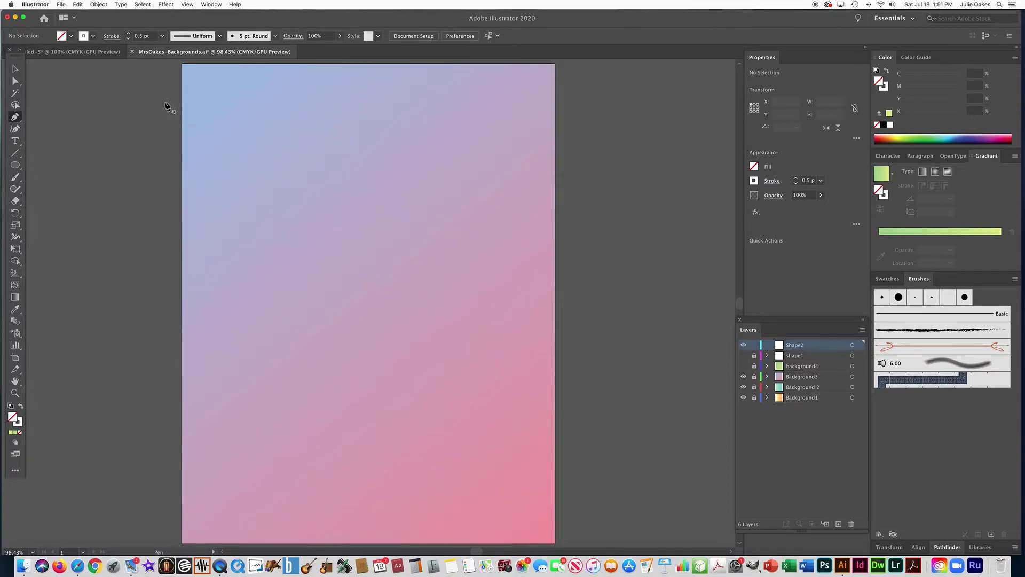
left_click_drag(163, 100, 178, 130)
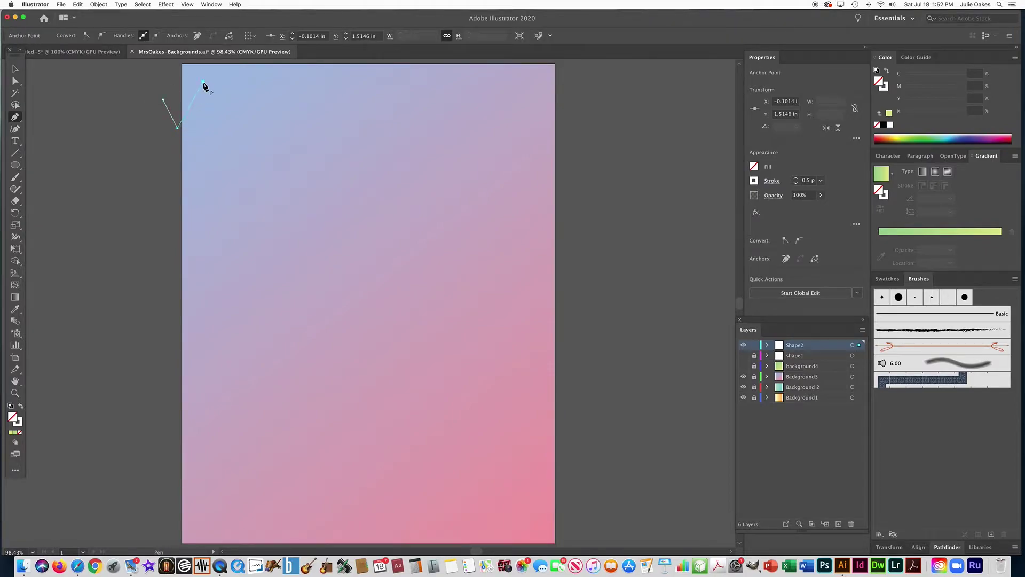
Draw the left half of the zigzag with alternating high and low points across the top
left_click_drag(203, 81, 231, 163)
left_click(232, 175)
left_click(251, 94)
left_click(269, 147)
left_click(296, 79)
left_click(322, 141)
left_click(340, 104)
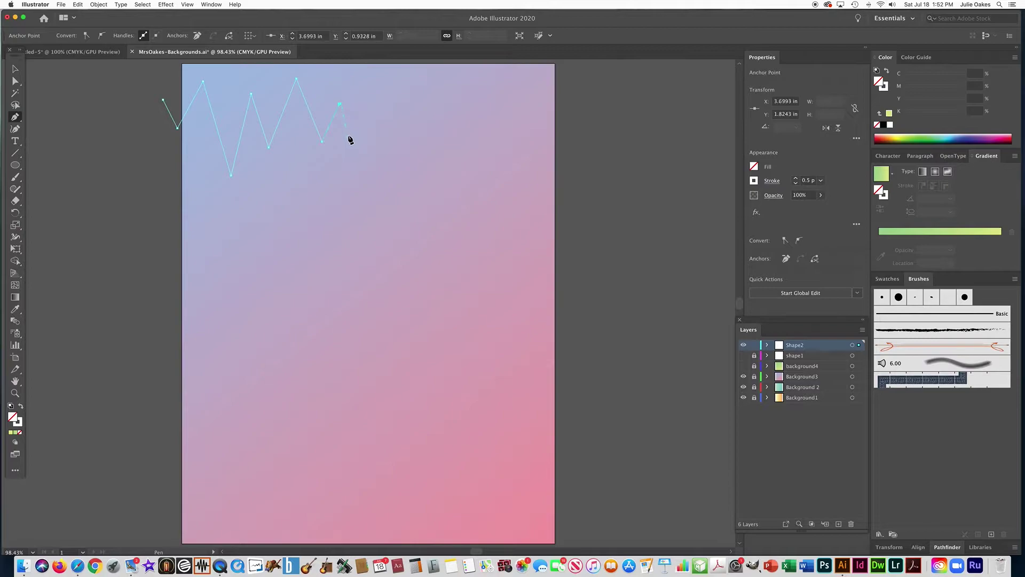
left_click(371, 172)
left_click(393, 128)
left_click(400, 142)
Continue the zigzag past the right edge, then finish the path and deselect it
left_click(406, 120)
left_click(414, 139)
left_click(433, 81)
left_click(453, 143)
left_click(467, 121)
left_click(499, 218)
left_click(542, 83)
left_click(570, 140)
left_click(16, 69)
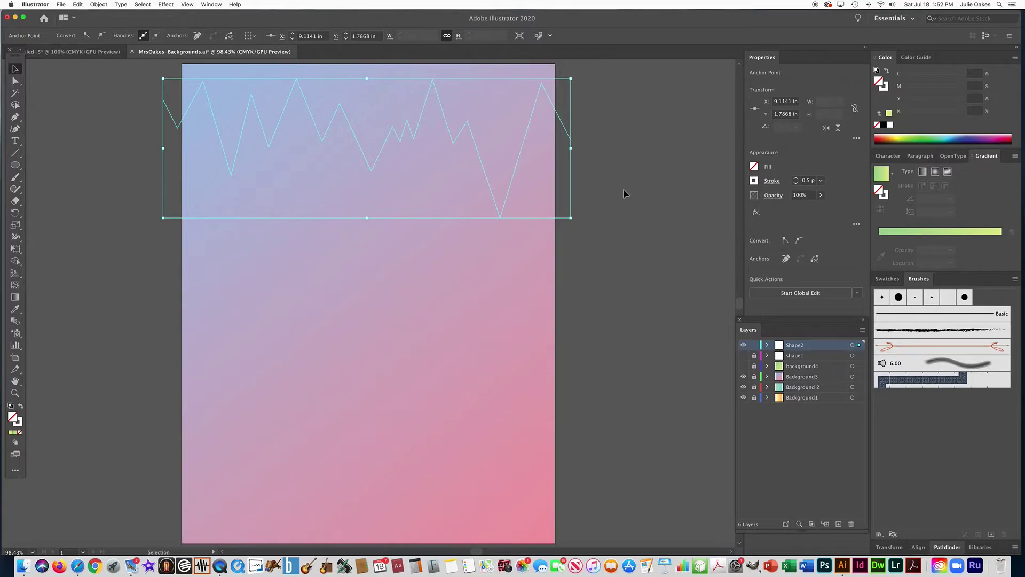
left_click(111, 146)
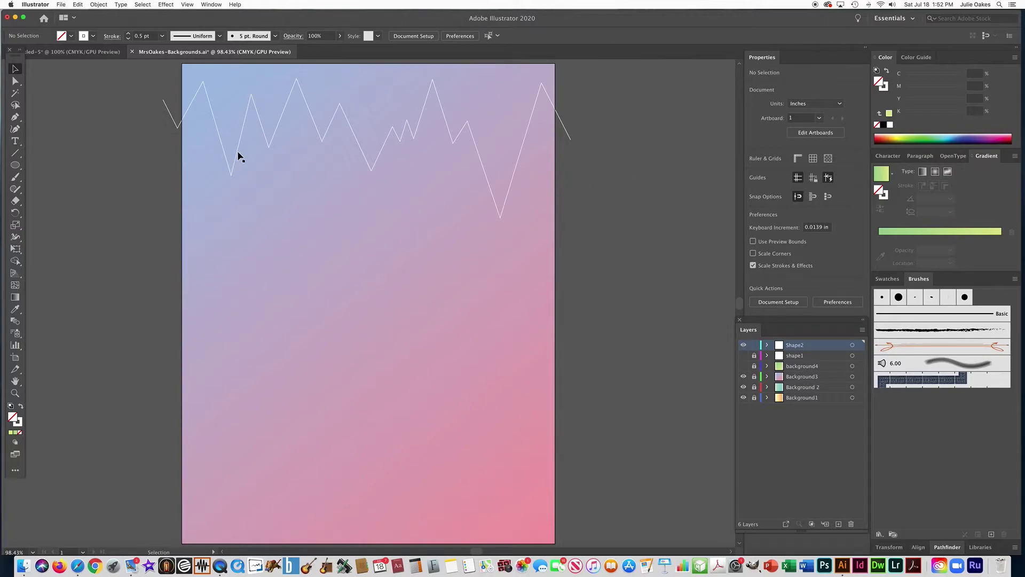
Move the zigzag line lower on the page, then reselect it and drag a copy downward
left_click_drag(235, 155, 240, 211)
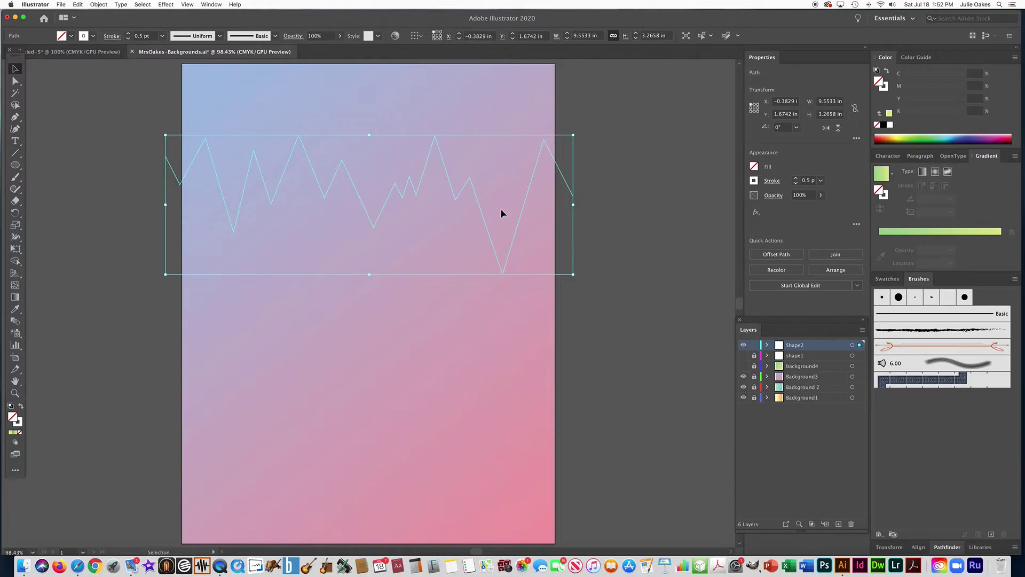
left_click(104, 153)
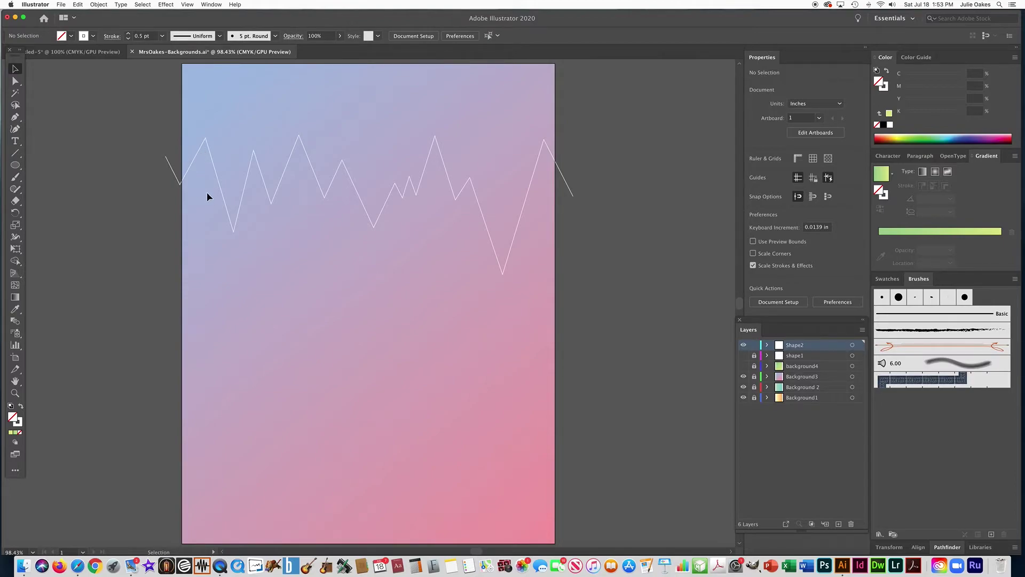
left_click(242, 198)
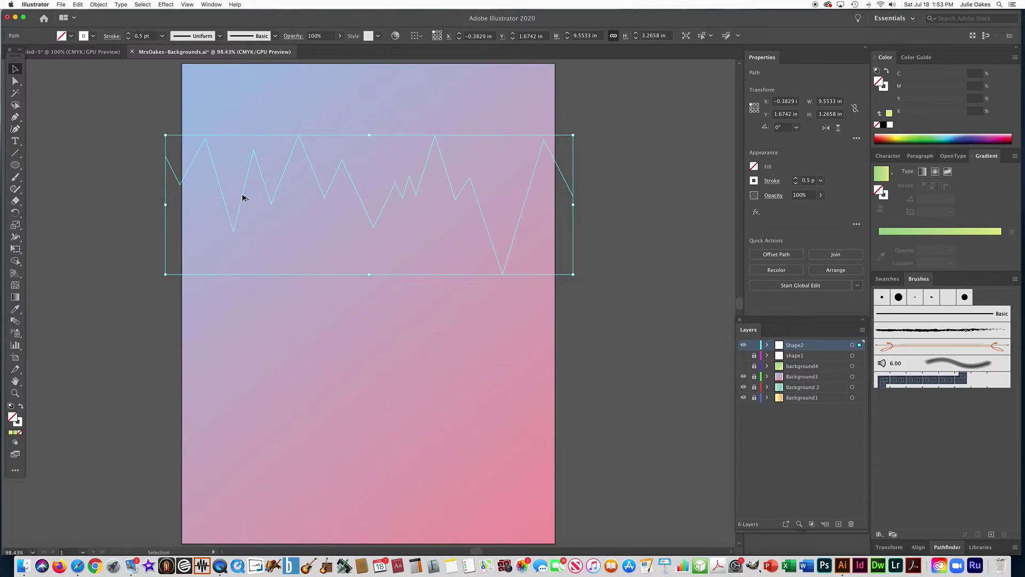
left_click_drag(243, 198, 252, 424)
Place the zigzag copy near the bottom of the page, then marquee-select both lines
left_click_drag(251, 424, 250, 421)
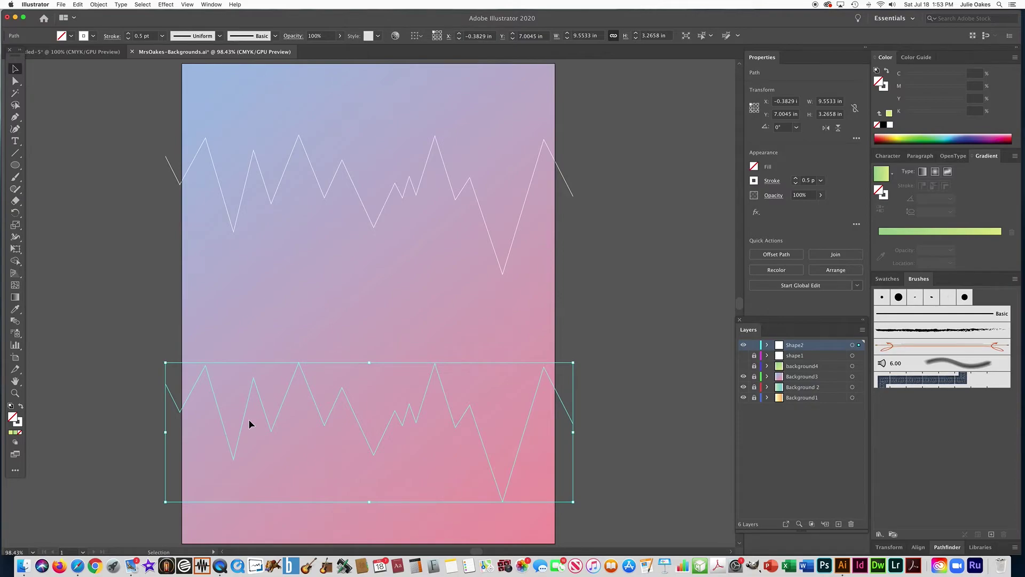
left_click(125, 292)
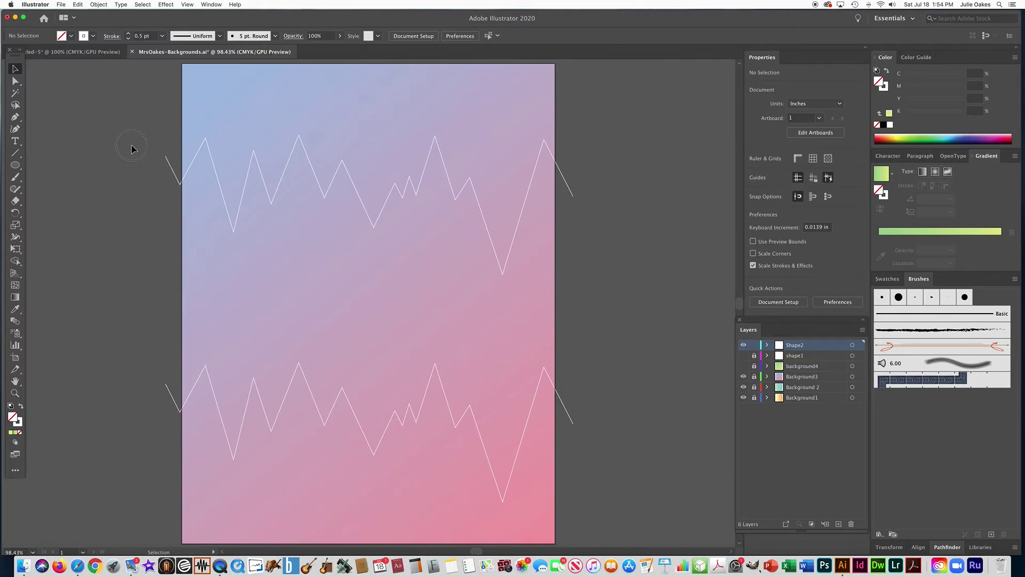
left_click_drag(132, 147, 611, 478)
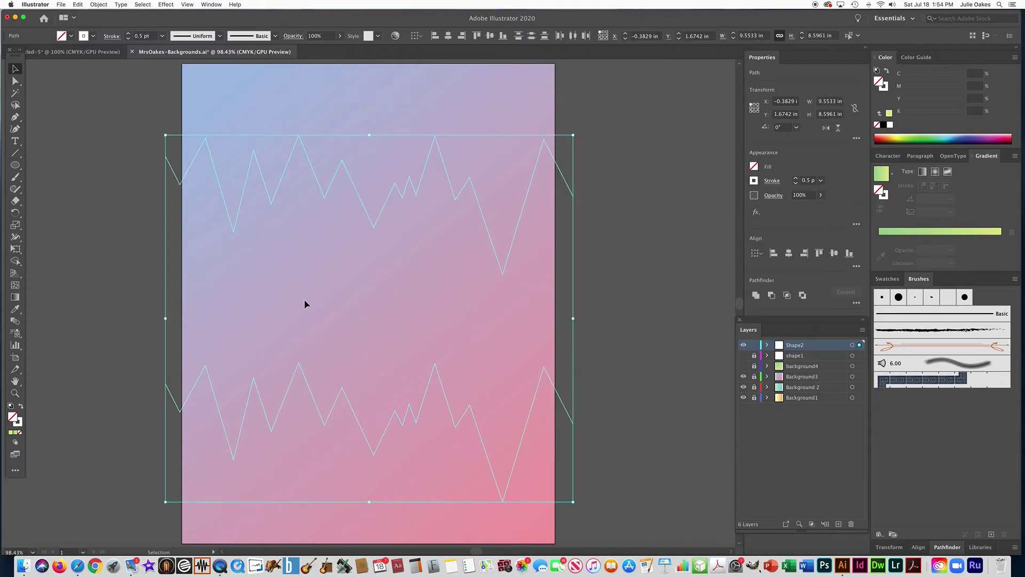
Blend the upper and lower zigzags with the Blend tool set to 50 specified steps
left_click(14, 322)
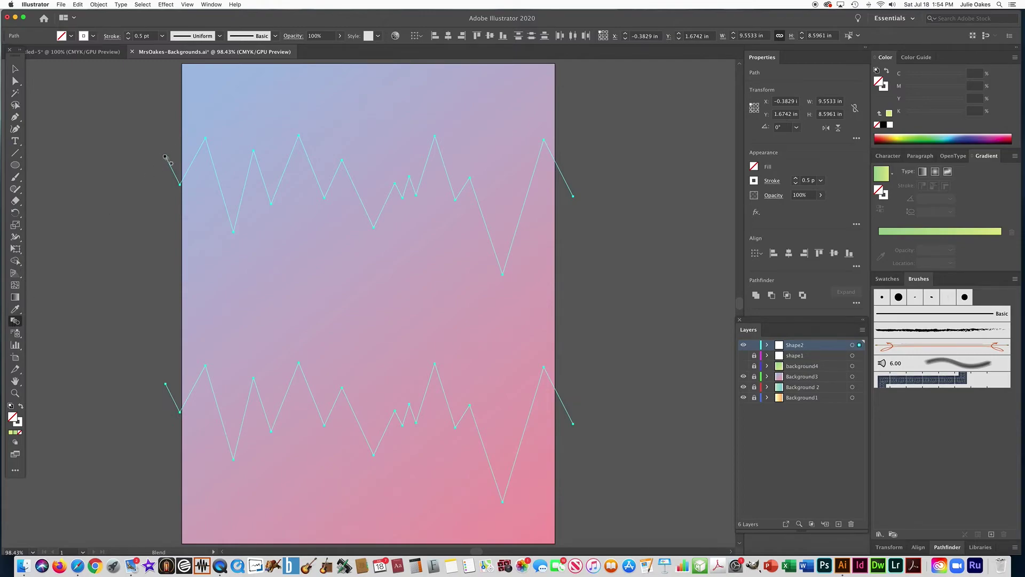
left_click(165, 384)
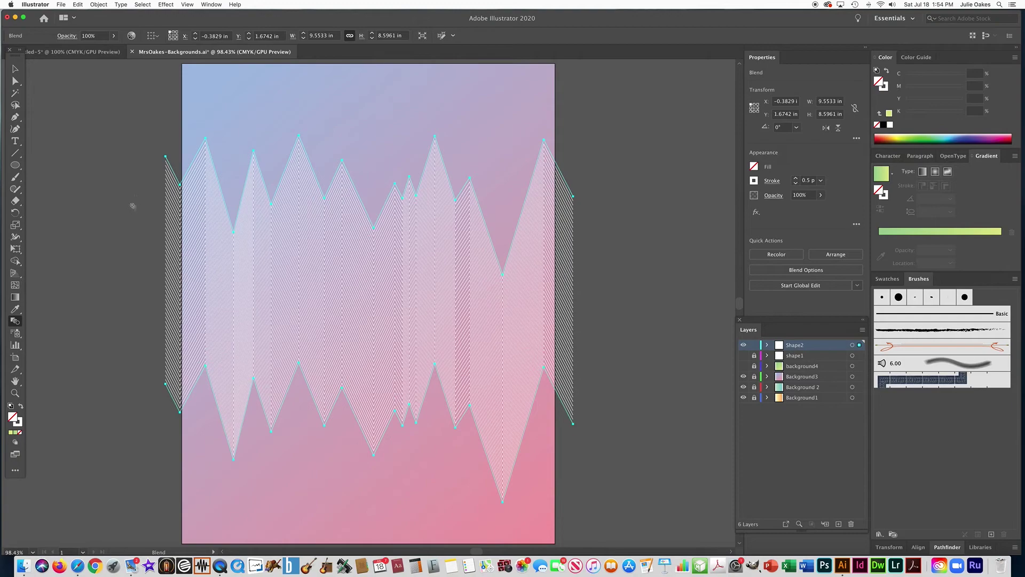
key("super+z")
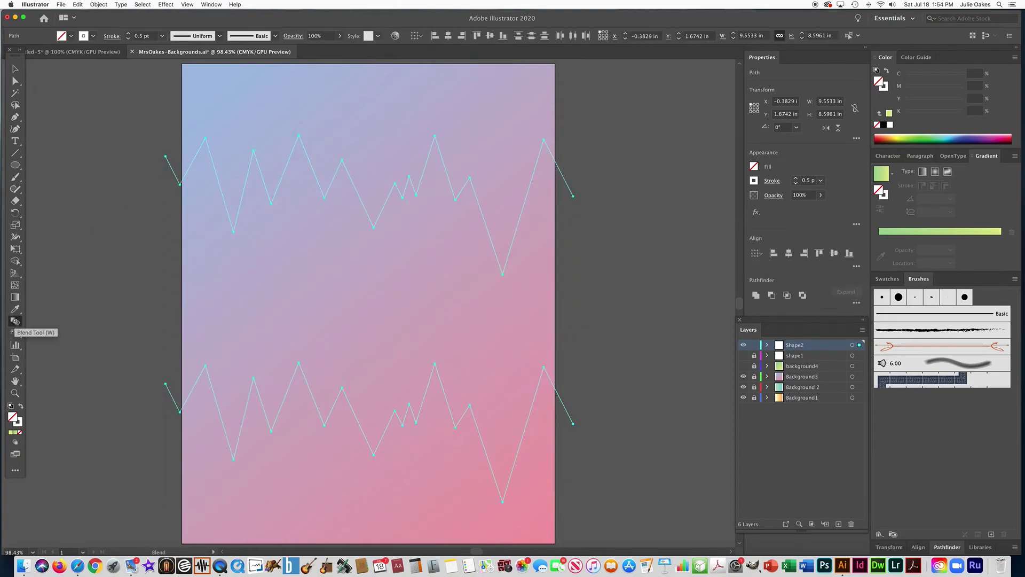
double_click(16, 321)
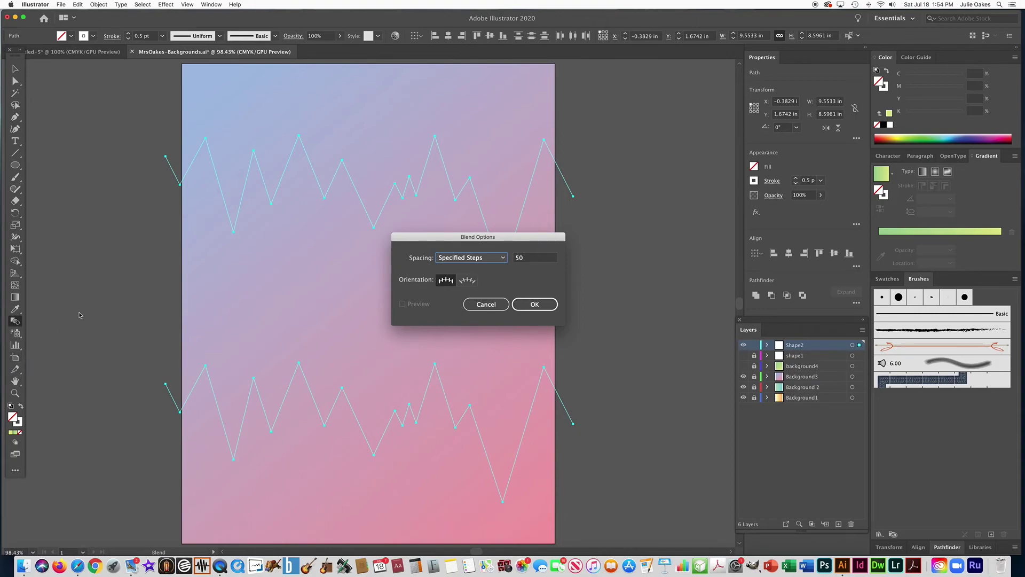
left_click(531, 307)
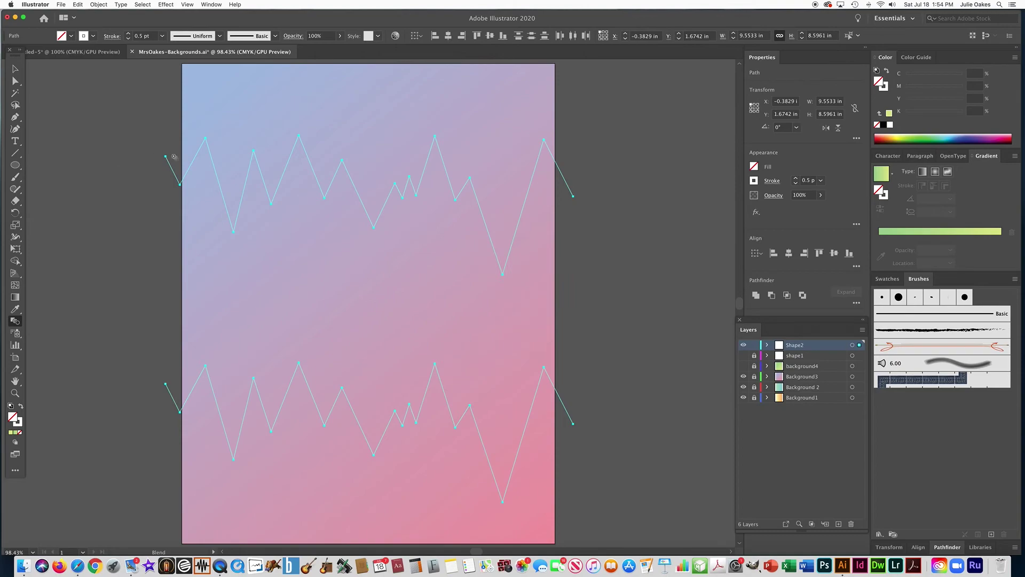
left_click(165, 383)
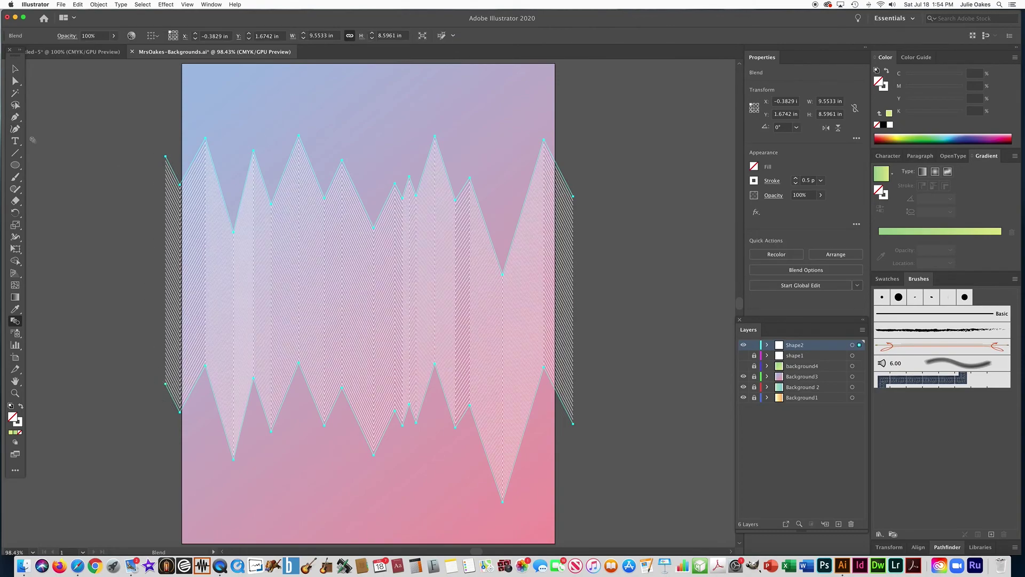
Deselect the blended band and save the document with File > Save
left_click(16, 69)
left_click(96, 115)
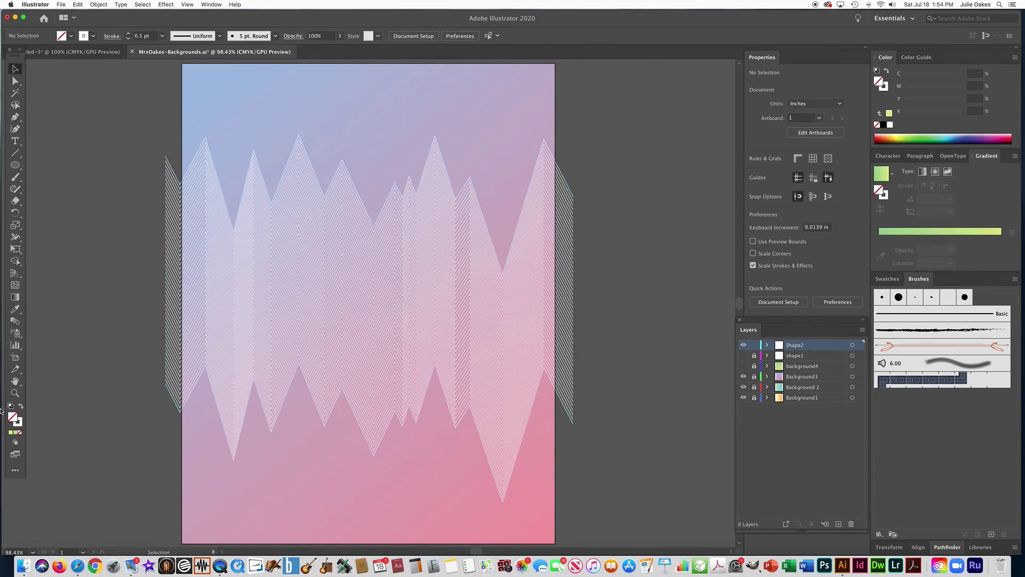
left_click(16, 455)
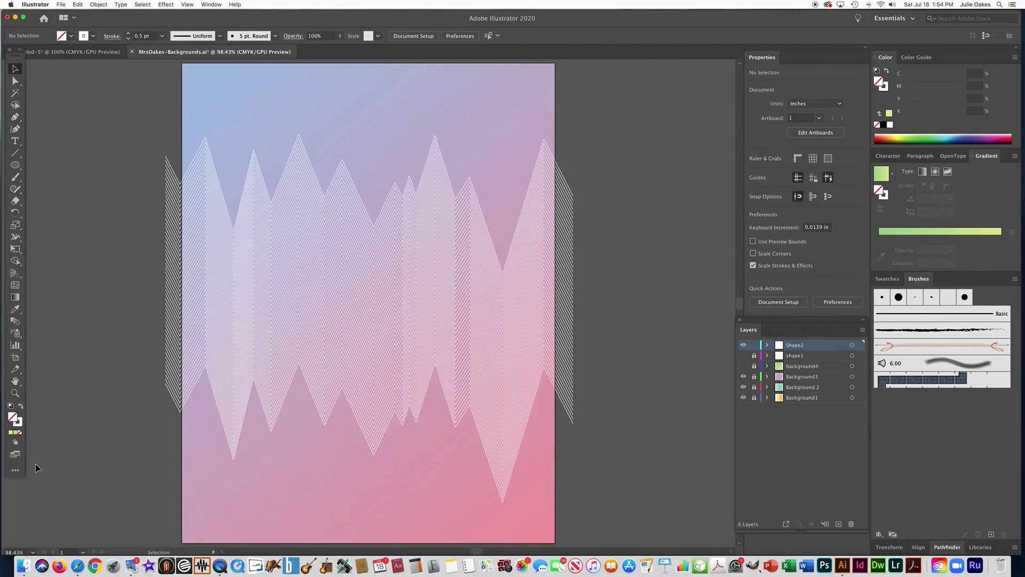
left_click(61, 5)
left_click(69, 65)
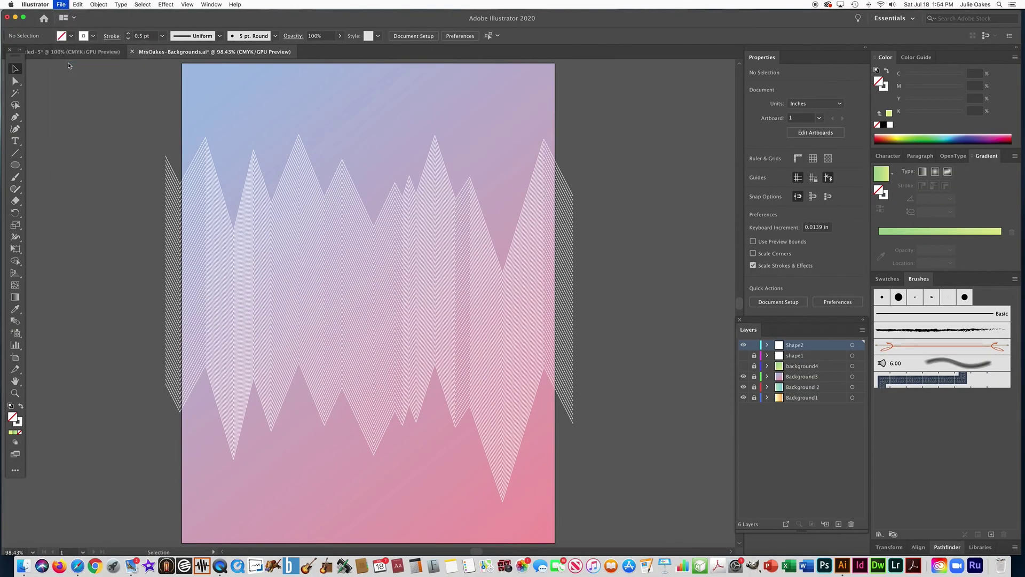